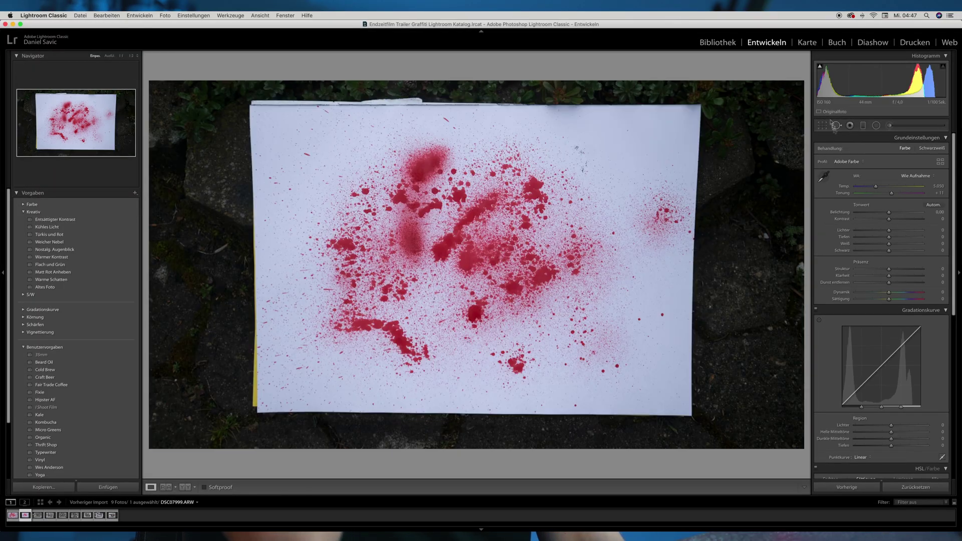
- Crop the graffiti photos one after another with the Crop tool
click(822, 126)
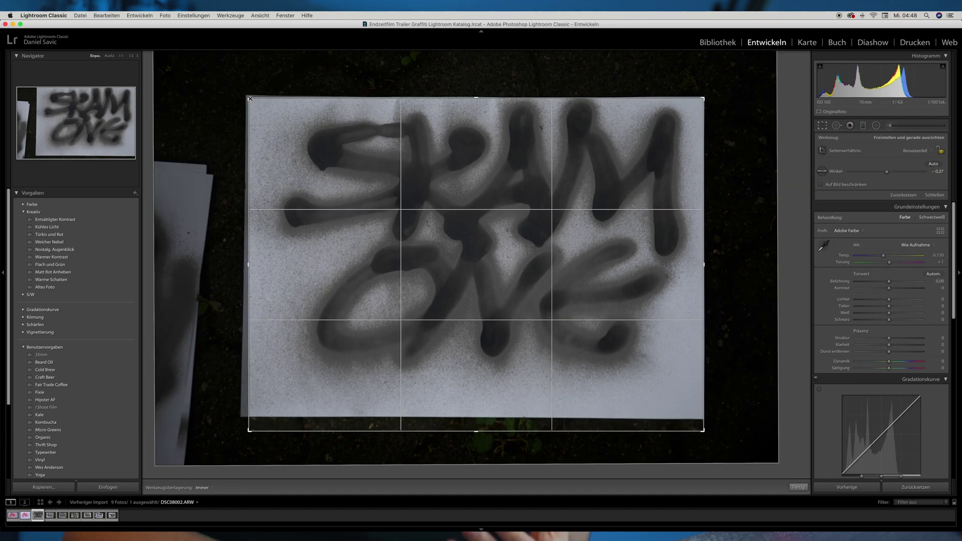
click(823, 125)
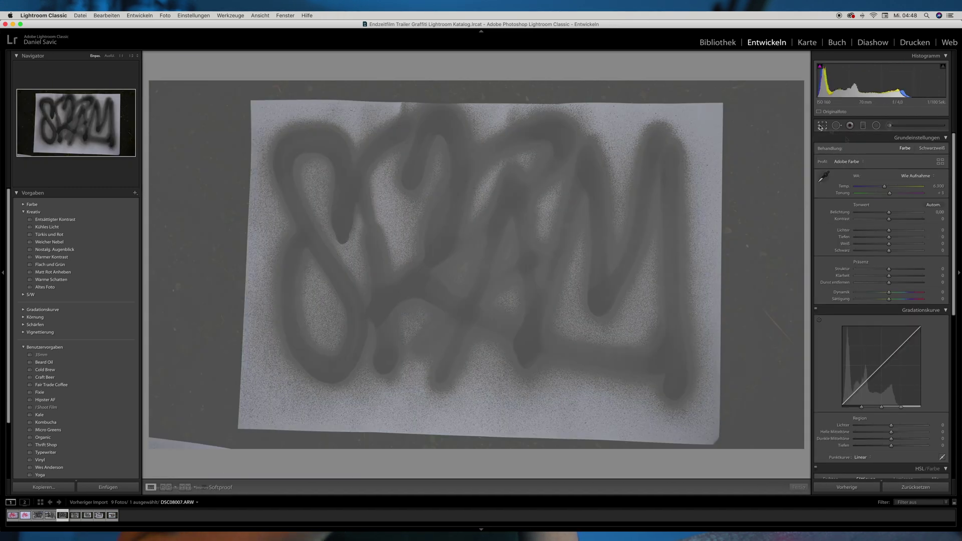
click(822, 125)
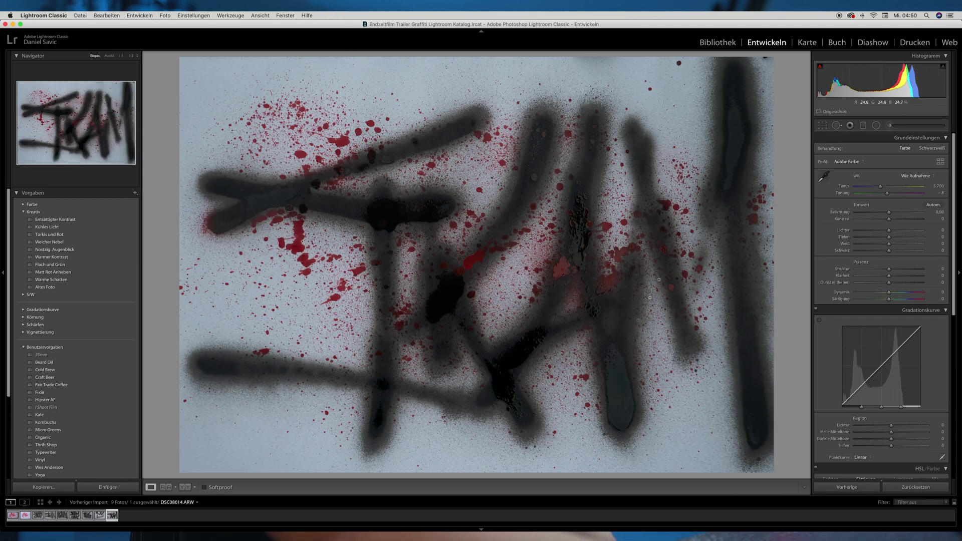
- On the SKAM ONE photo DSC08002, set Schwarz to -100, undoing the settings pasted onto DSC08003
click(718, 42)
click(294, 92)
click(767, 42)
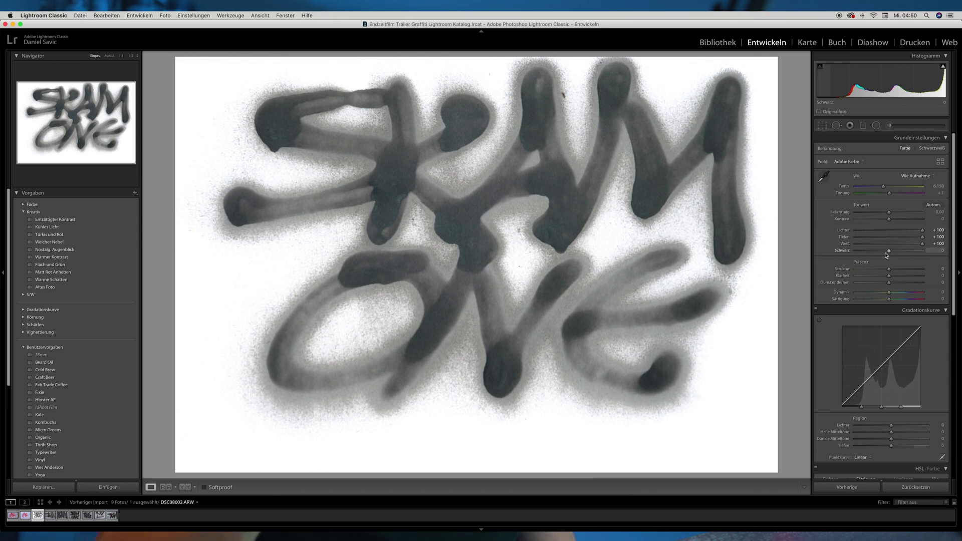
drag(889, 250, 814, 252)
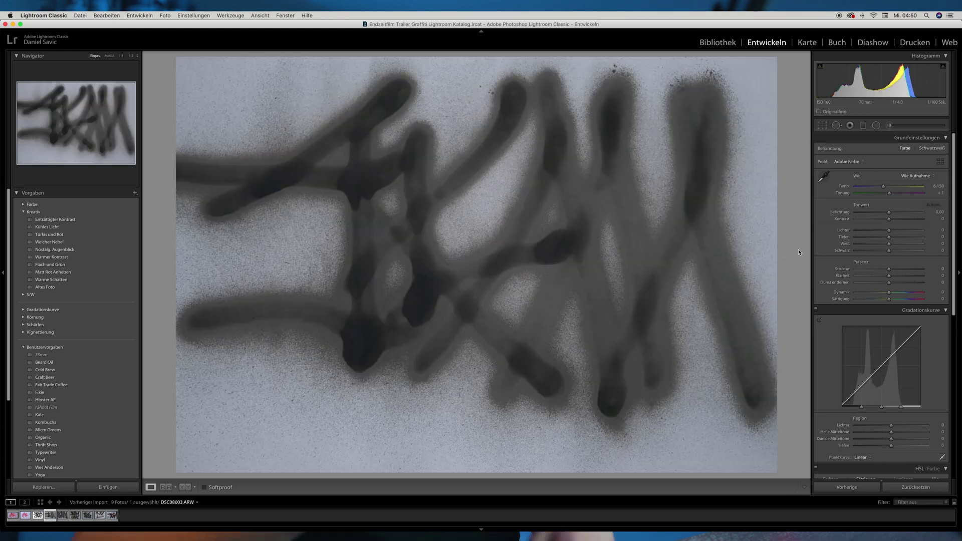
key(super+z)
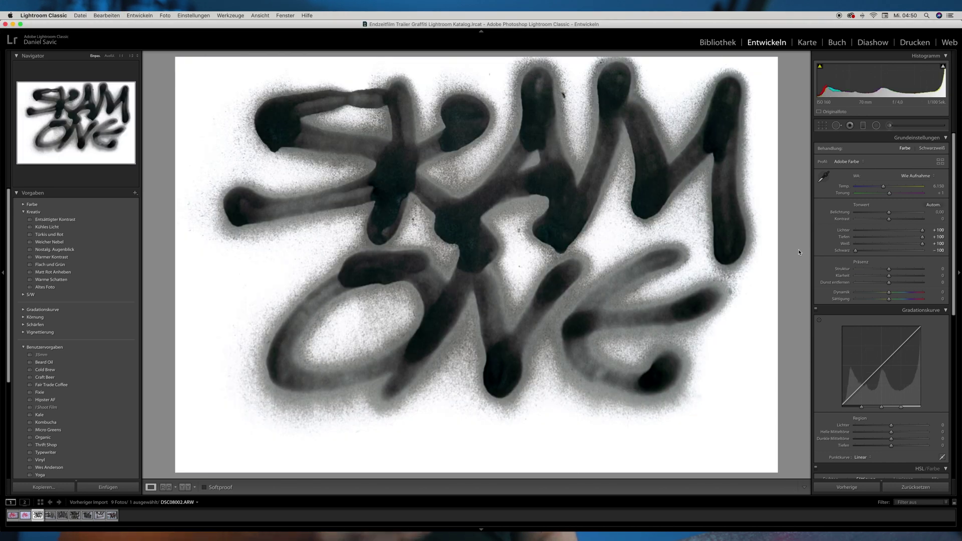
key(super+z)
key(super+z)
key(super+z)
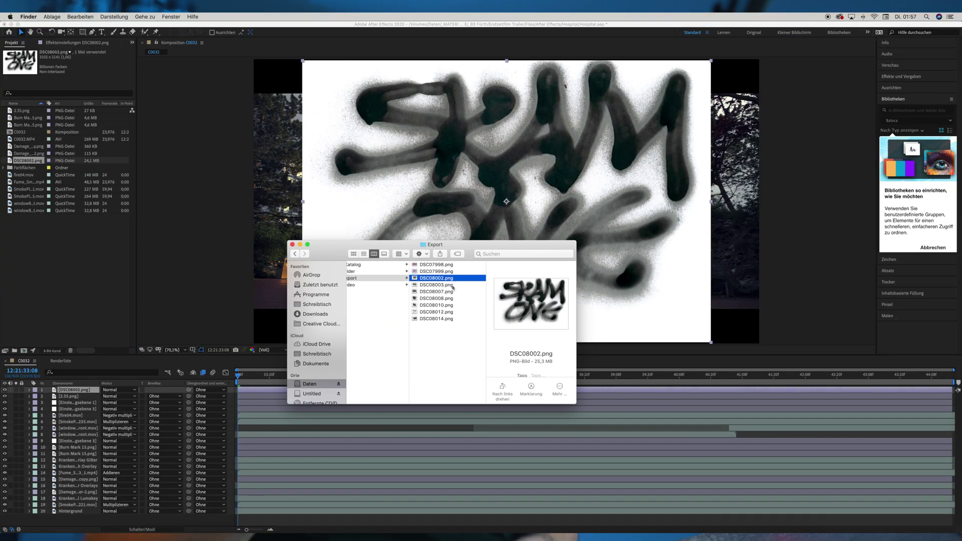
- Add the exported DSC08010.png and DSC08012.png to the hospital composition
click(473, 298)
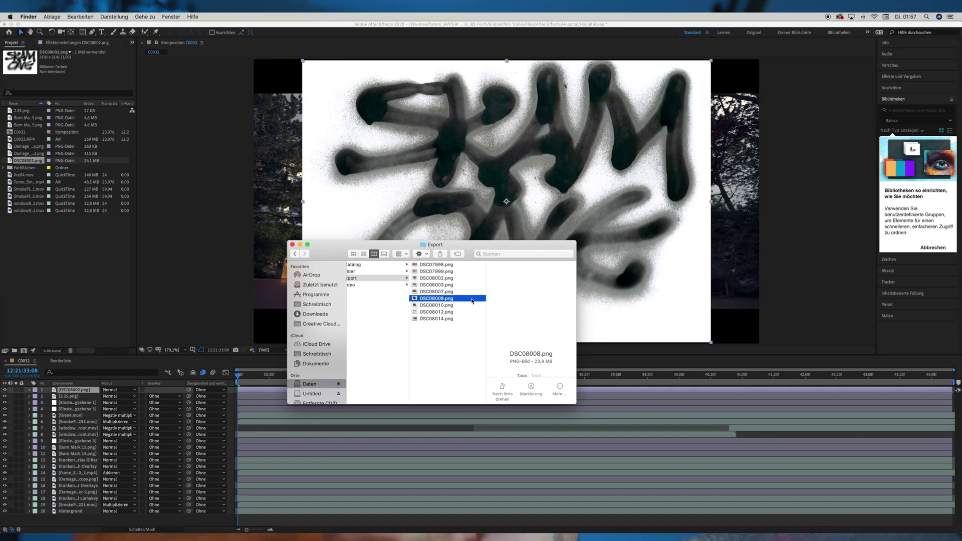
click(436, 306)
drag(436, 305, 80, 429)
click(436, 312)
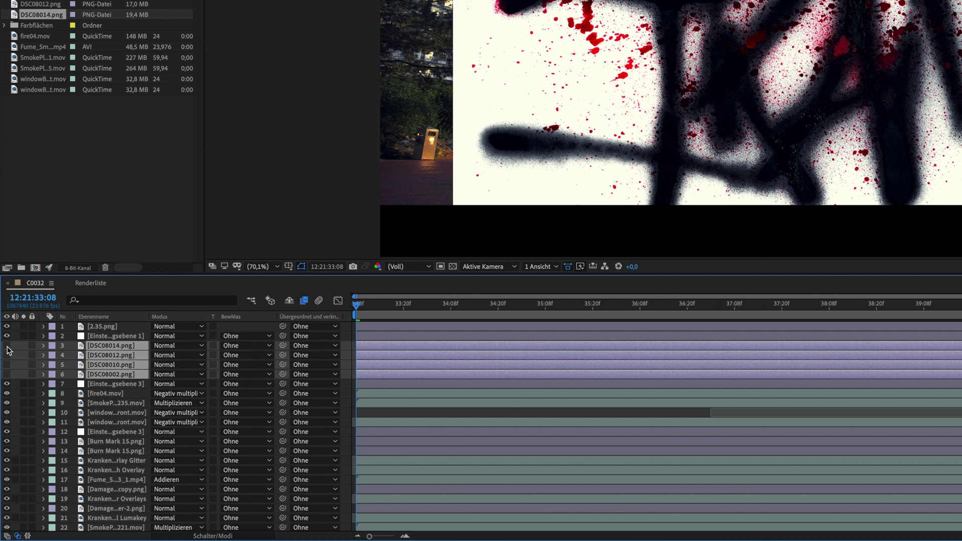
- Hide the covering graffiti layers, show SKAM ONE and set its Scale to 40%
click(5, 403)
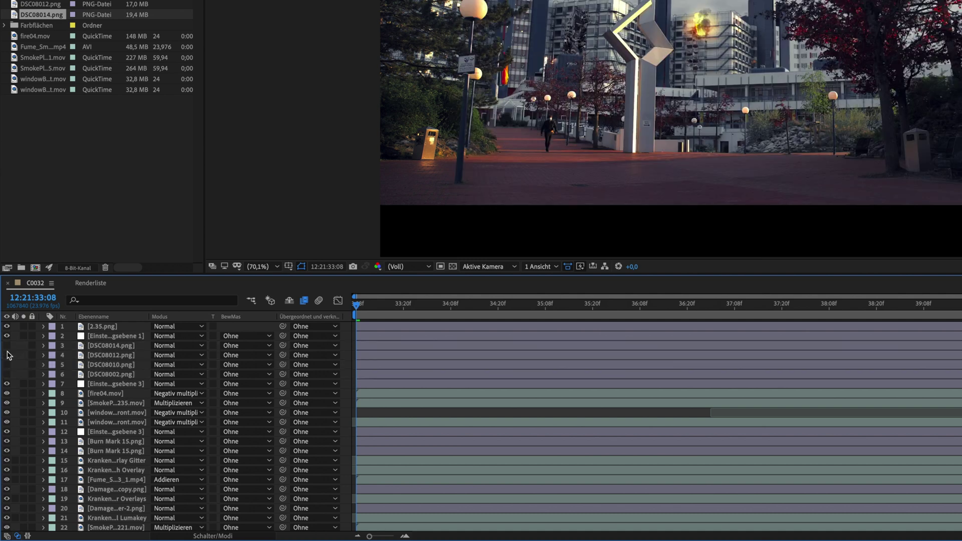
click(6, 347)
click(7, 347)
click(7, 374)
drag(162, 413, 139, 416)
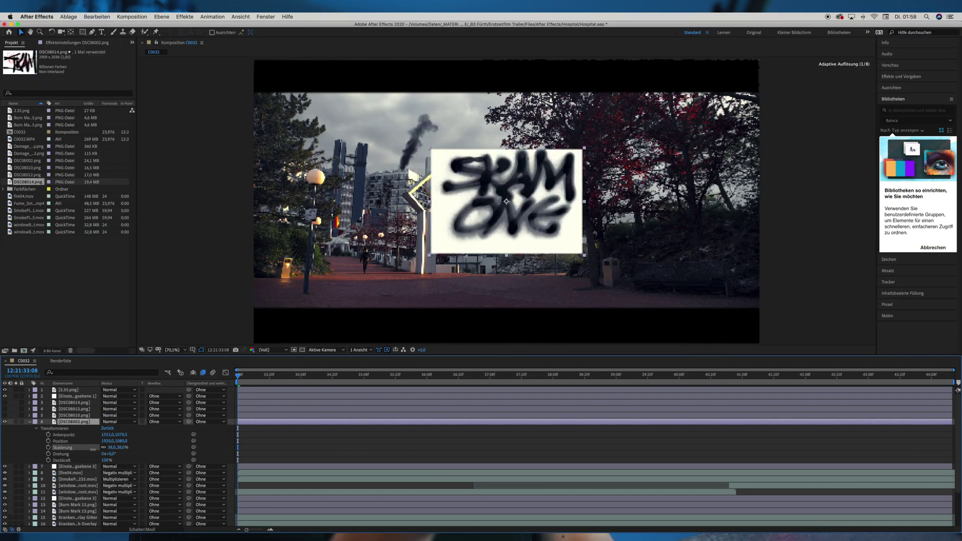
drag(93, 450, 95, 449)
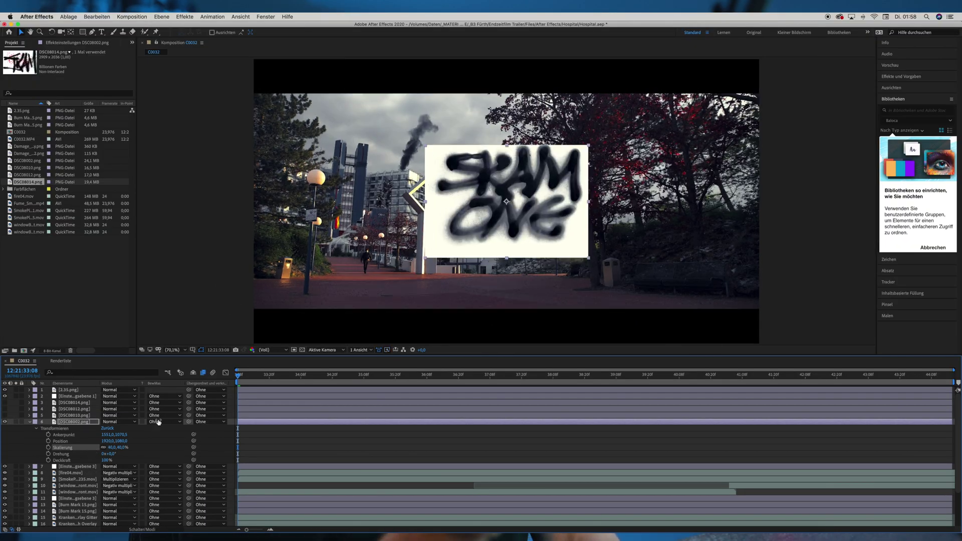
- Apply Luminance Key to the SKAM ONE layer, set to Key Out Brighter and tuned to drop the white paper
click(896, 77)
text(lumin)
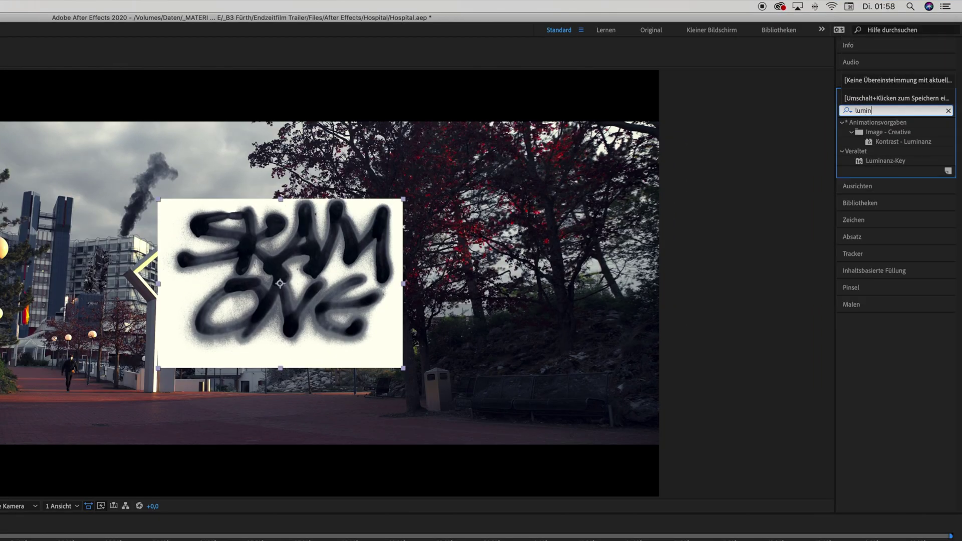
drag(882, 166, 0, 540)
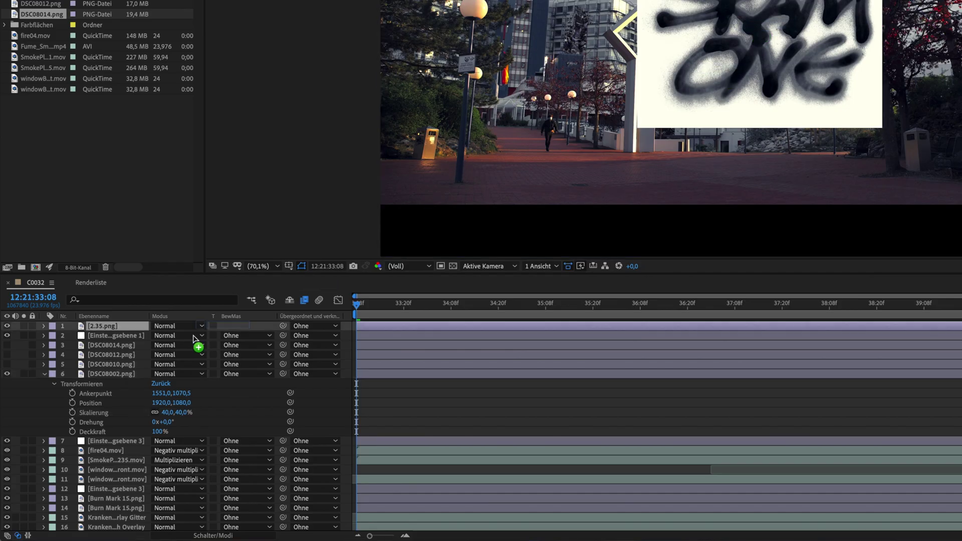
drag(135, 374, 135, 374)
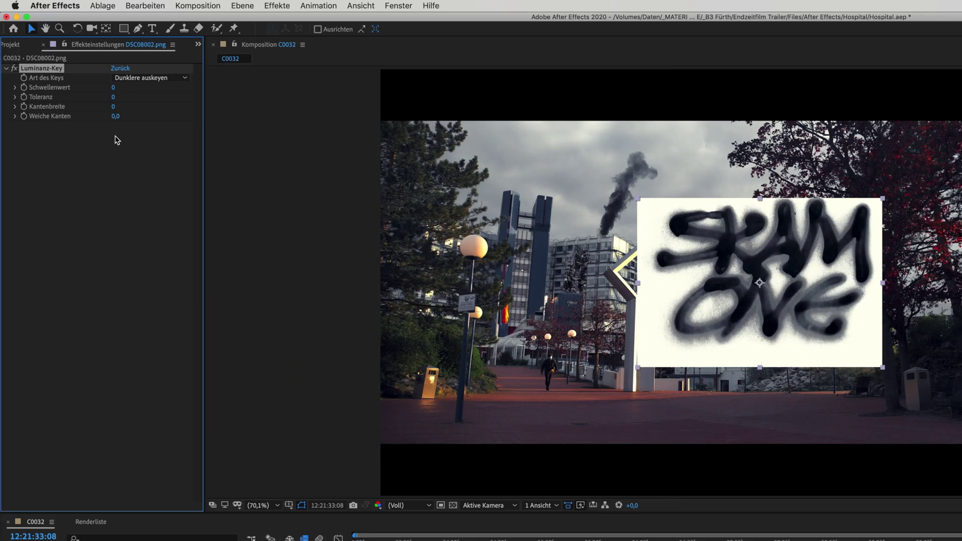
click(130, 80)
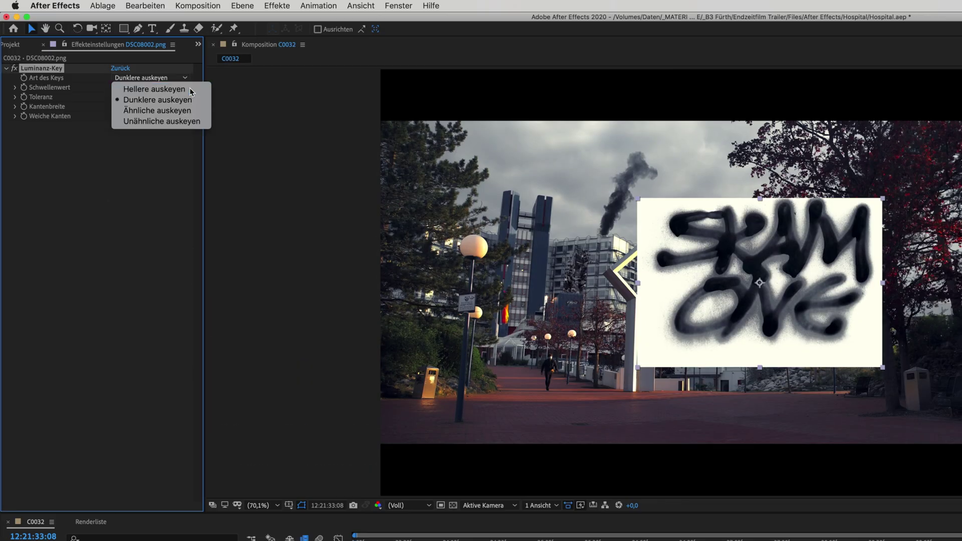
click(122, 89)
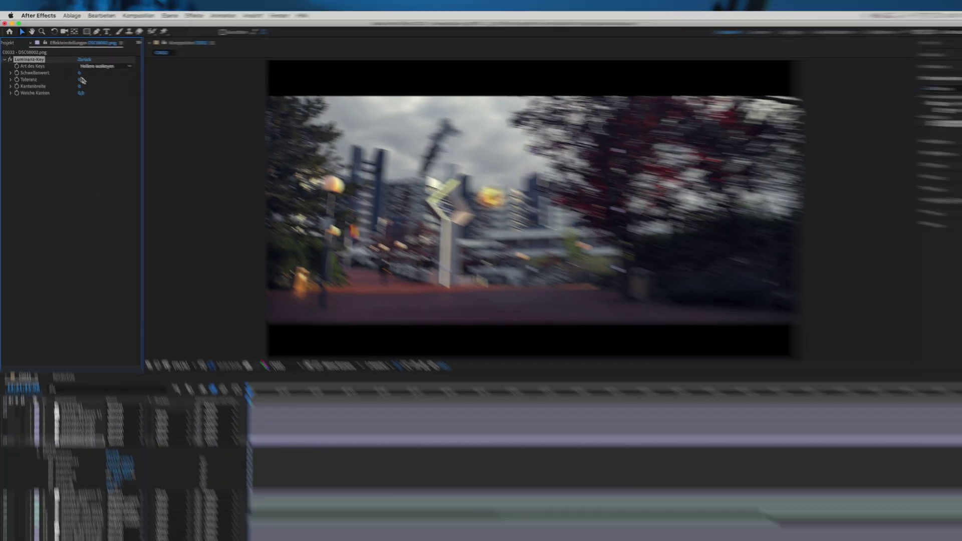
drag(125, 108, 124, 107)
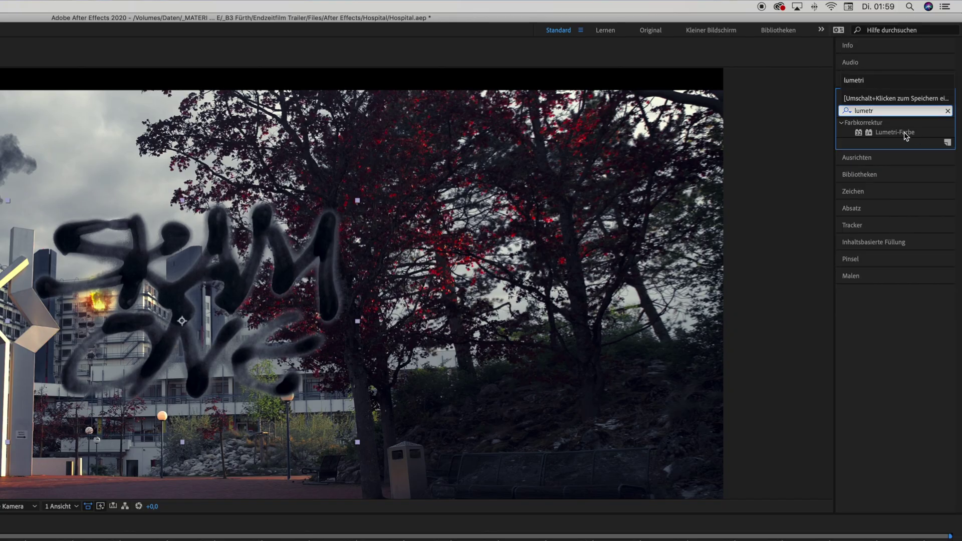
- Apply Lumetri Color to the SKAM ONE tag and set its Exposure to -1,9
double_click(895, 132)
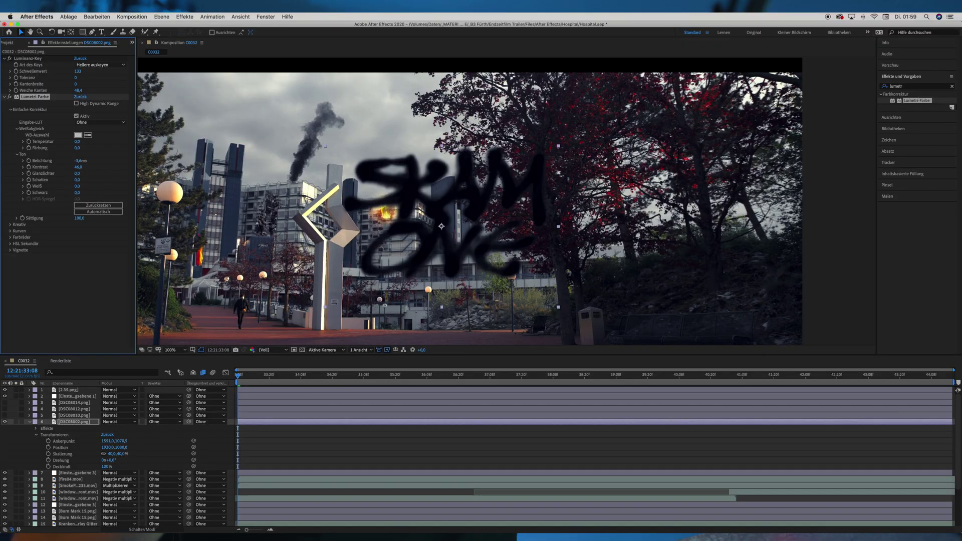
drag(85, 161, 100, 161)
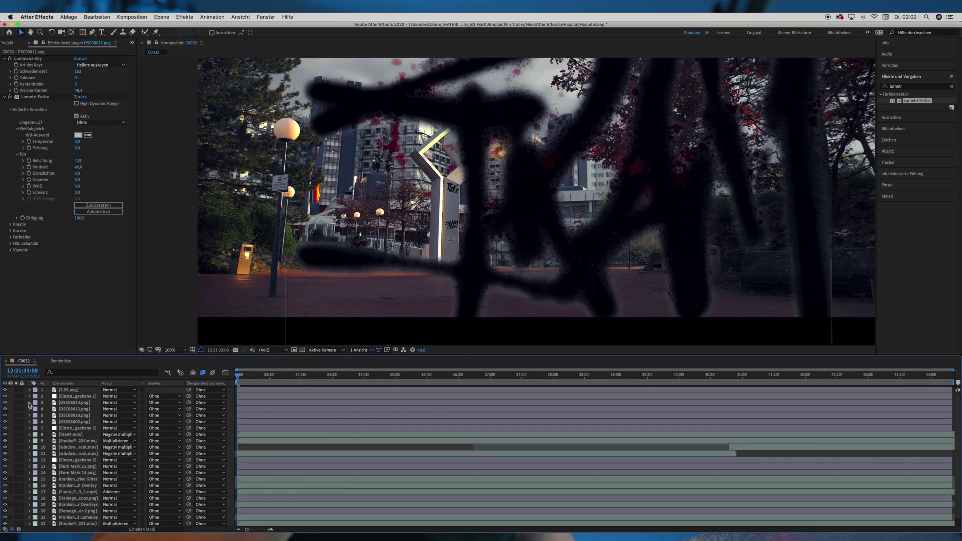
- Enlarge the small DSC08014 tag layer from 2,0% to 2,7% scale
click(29, 405)
scroll(406, 246, up, 5)
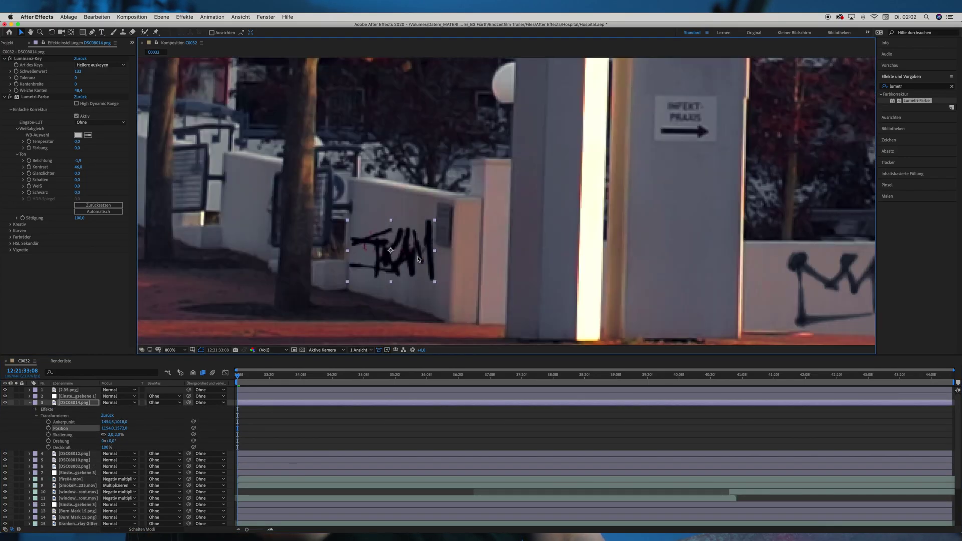
drag(110, 435, 113, 435)
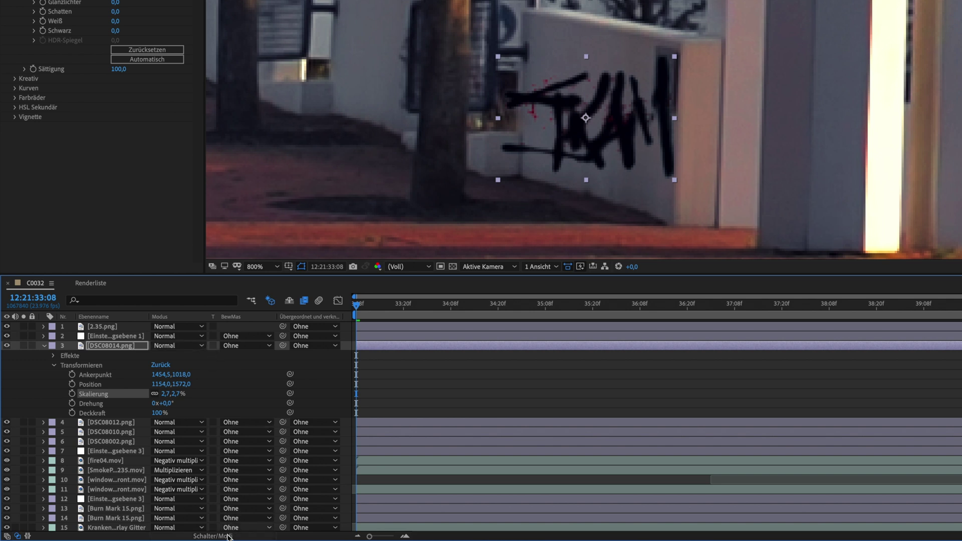
- Make DSC08014 a 3D layer using the layer switches column
click(247, 539)
click(247, 539)
click(247, 538)
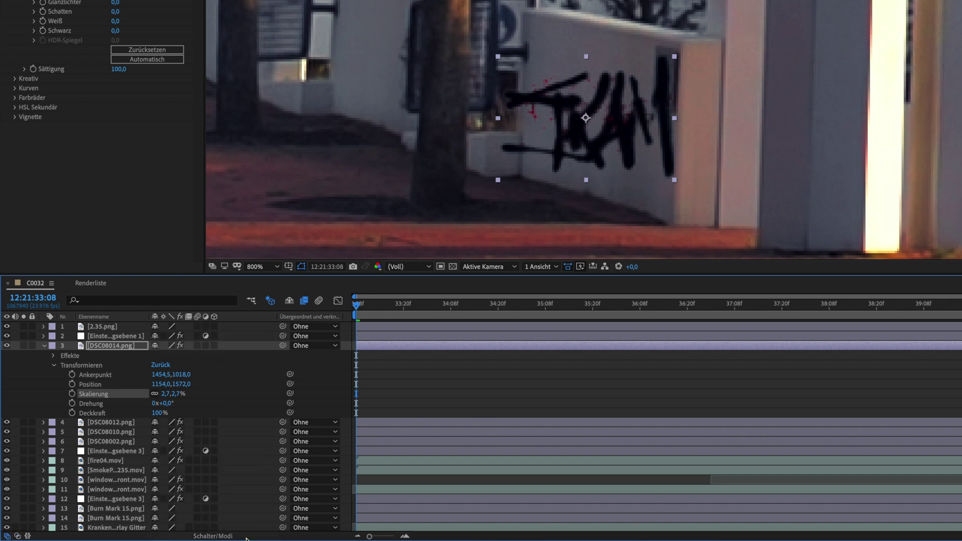
click(214, 346)
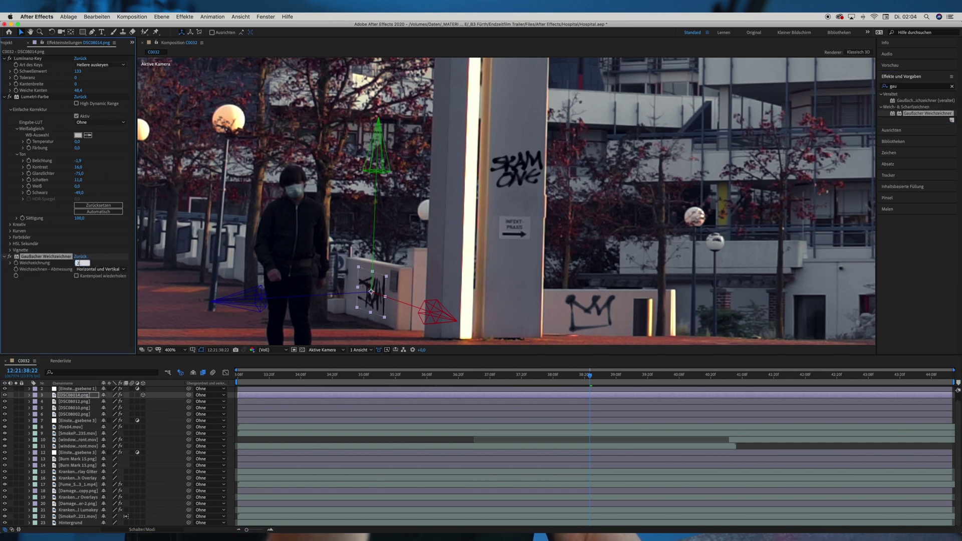
- Set DSC08014's Gaussian Blur blurriness to 500, then select the SKAM ONE layer
text(500)
key(Return)
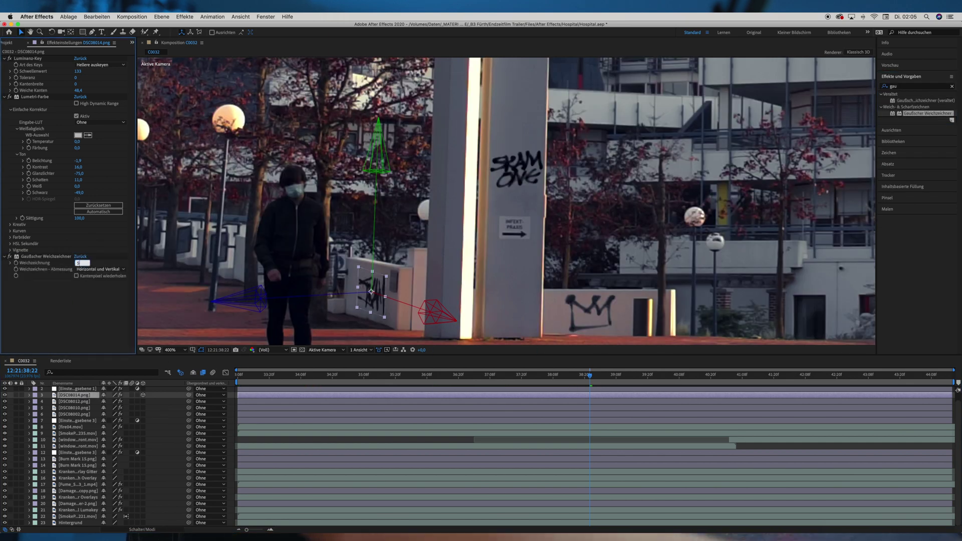
key(super+Down)
key(super+Down)
key(super+Down)
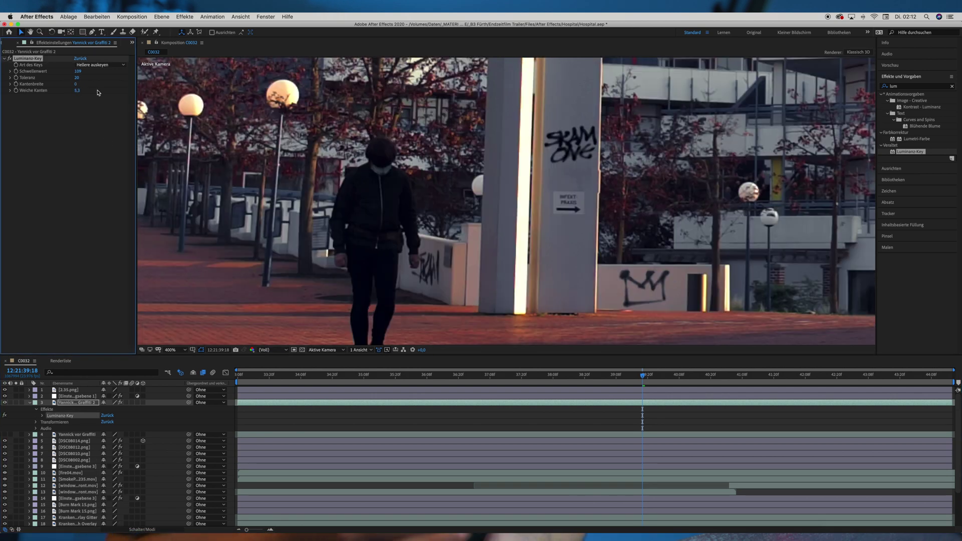
- Scrub to a later frame and preview the person passing the tags at 400% zoom
drag(674, 378, 683, 377)
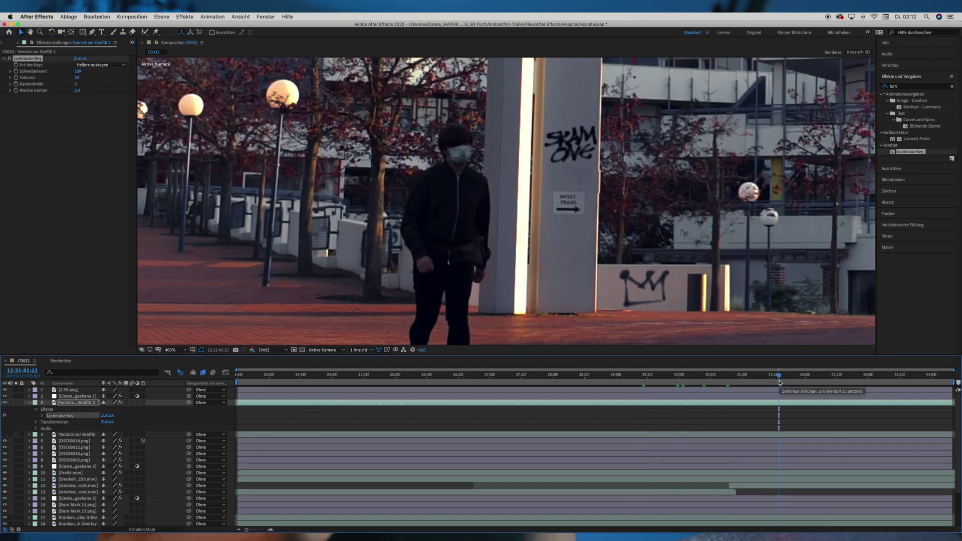
key(comma)
key(period)
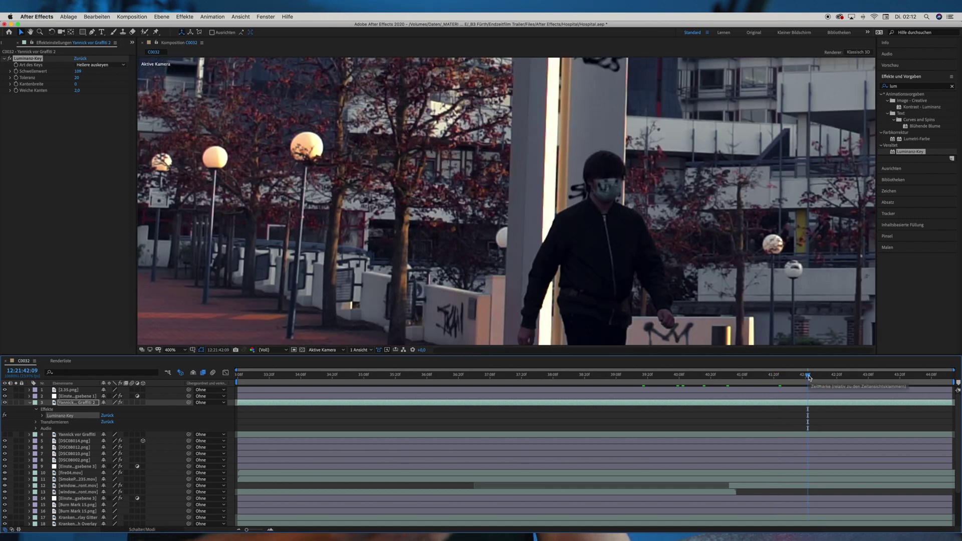